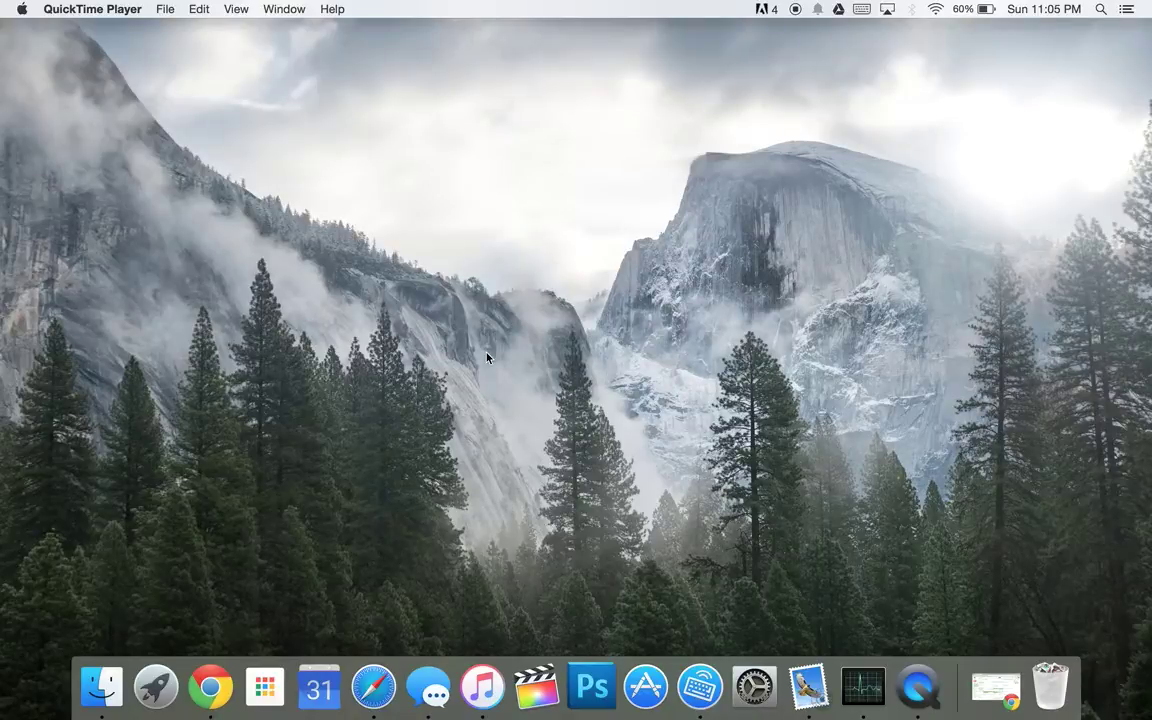
# Step: Switch to Chrome and start a new calendar in Google Calendar, named "Science Homework" followed by the teacher's surname
pyautogui.click(197, 690)
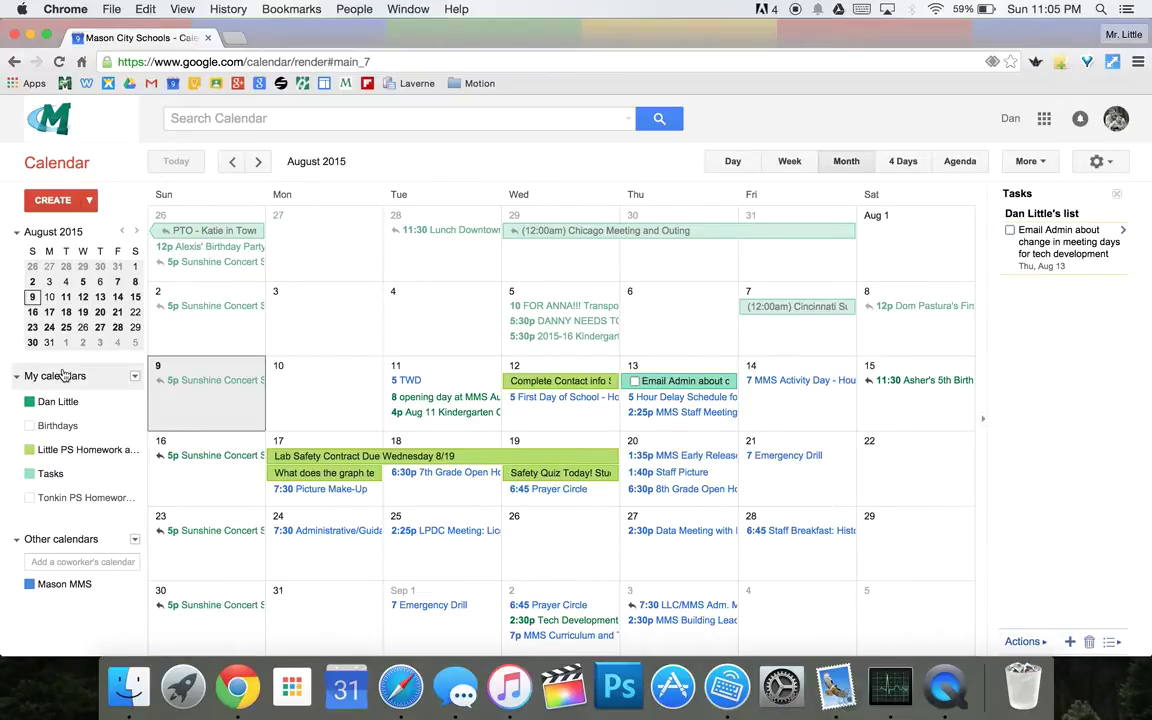
pyautogui.click(135, 378)
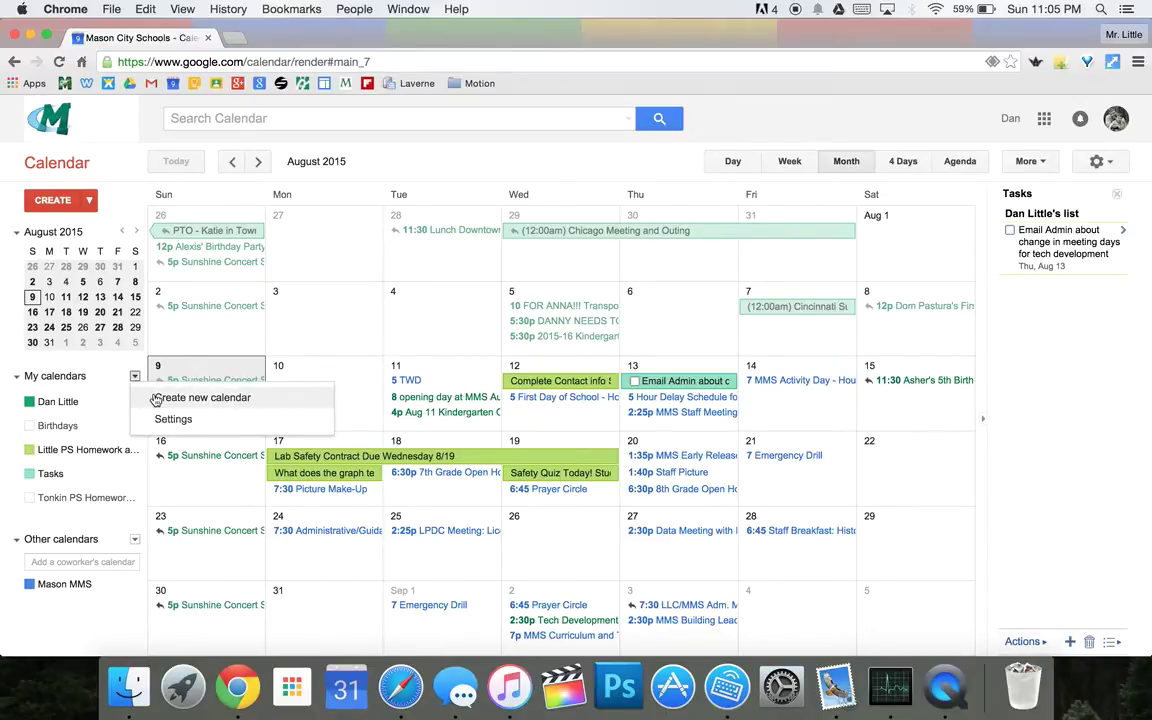
pyautogui.click(156, 399)
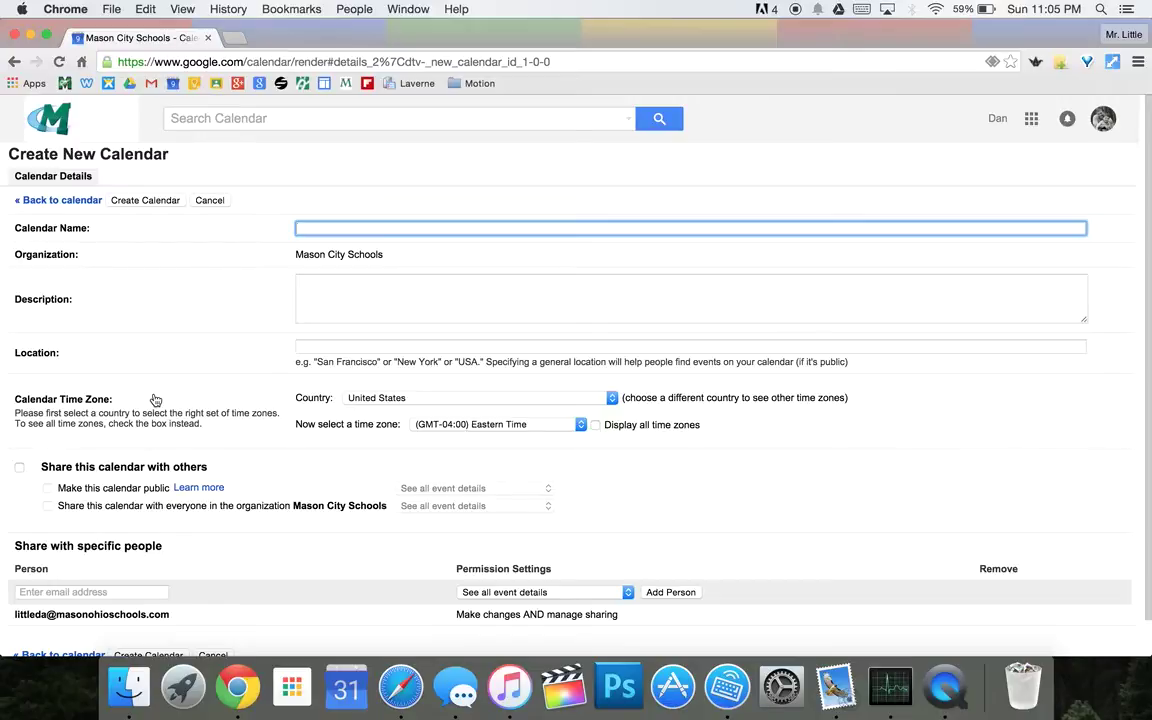
pyautogui.write('Science Homework Little')
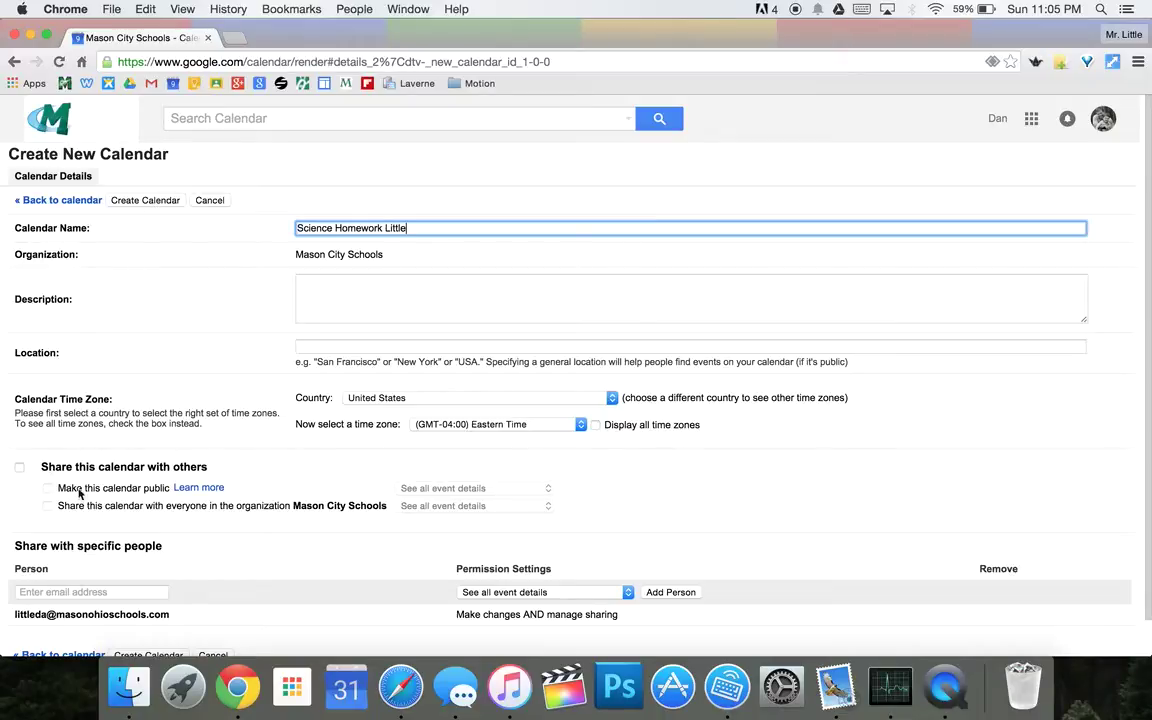
# Step: Share the new calendar publicly with the "See all event details" permission, and create it
pyautogui.click(20, 468)
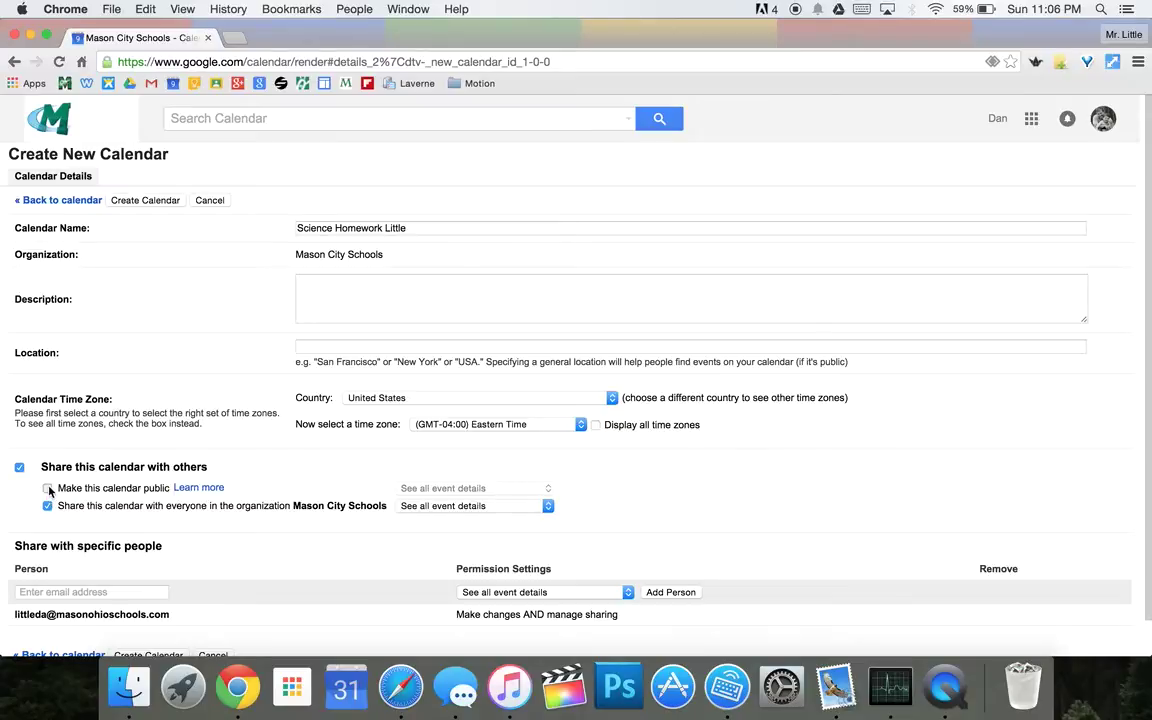
pyautogui.click(48, 489)
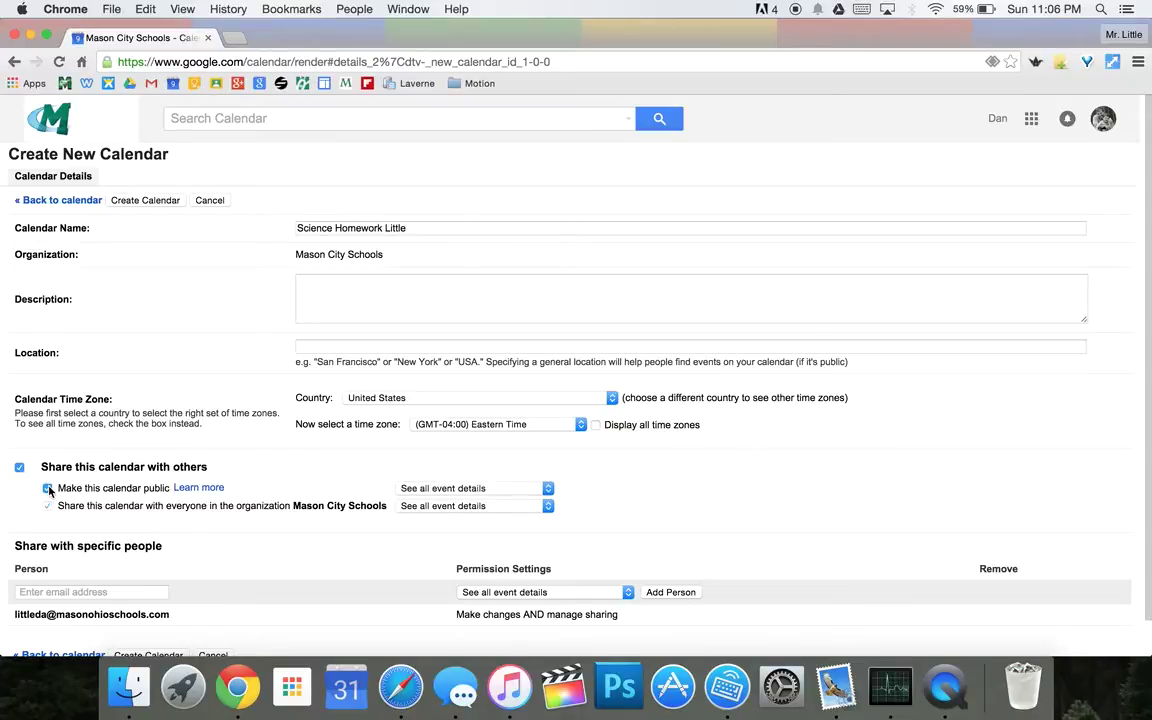
pyautogui.click(544, 489)
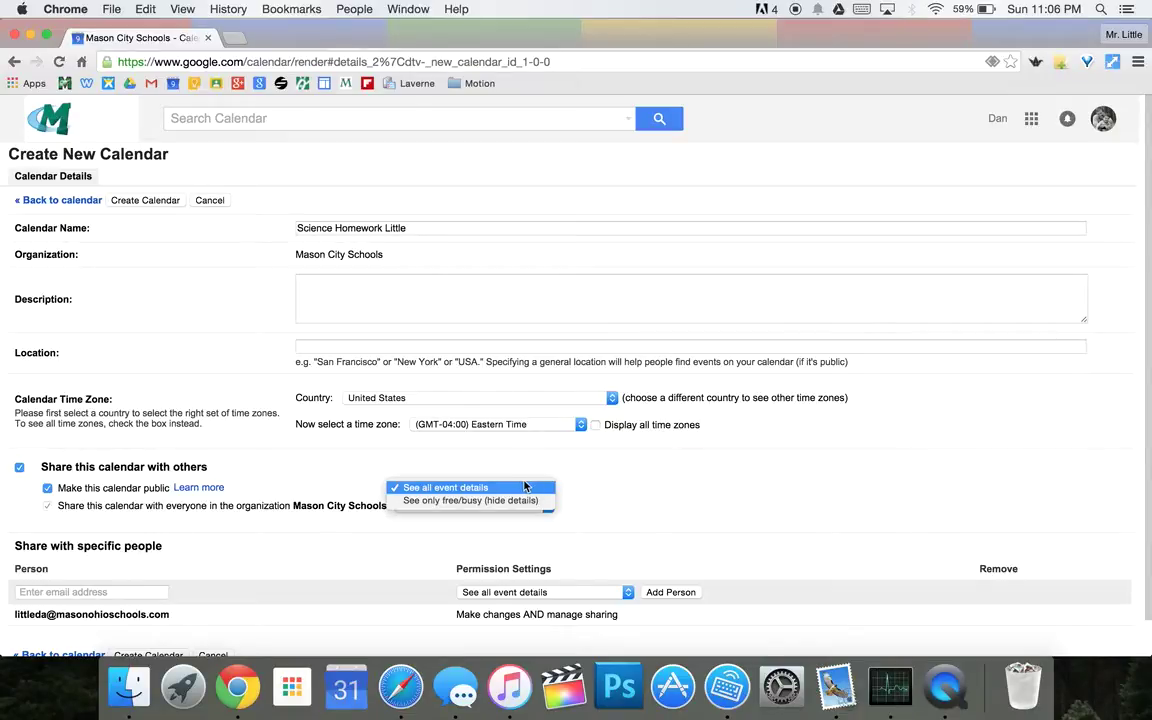
pyautogui.click(525, 487)
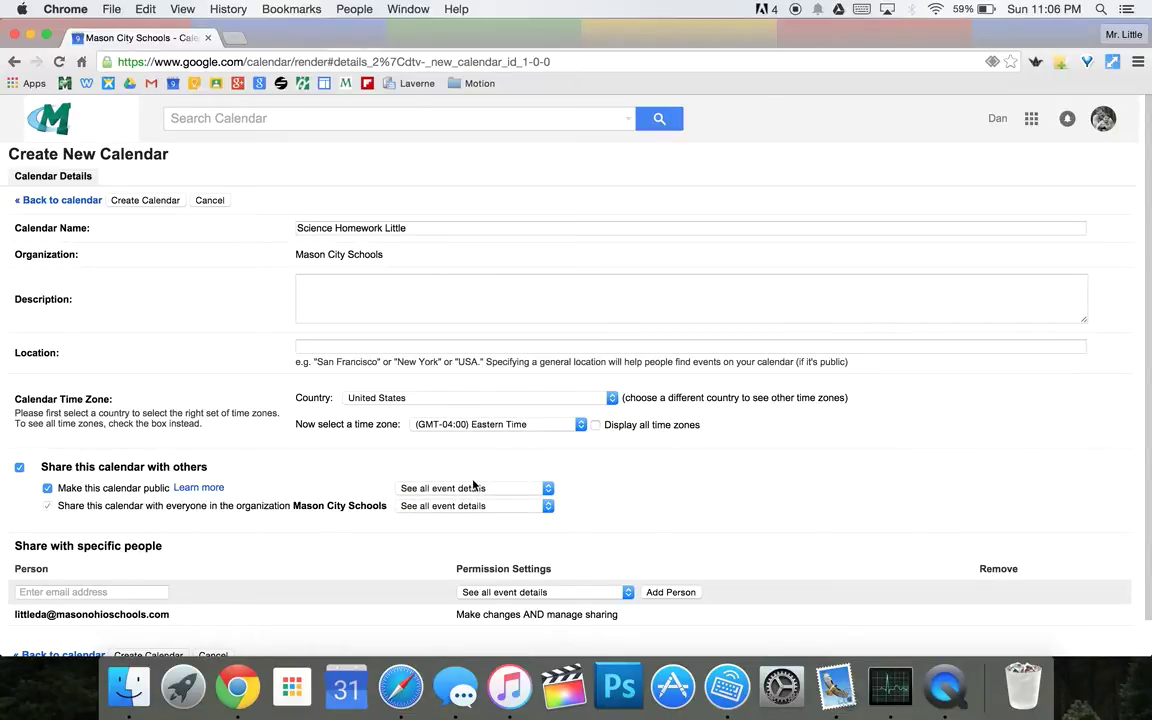
pyautogui.click(155, 203)
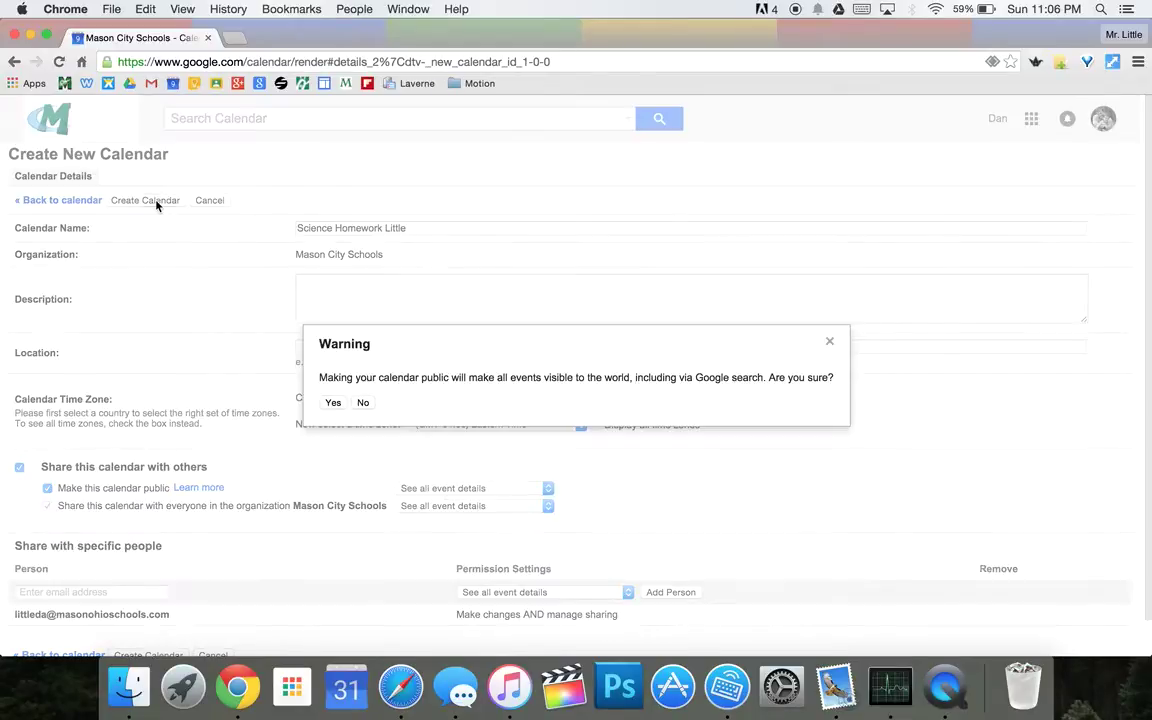
pyautogui.click(333, 403)
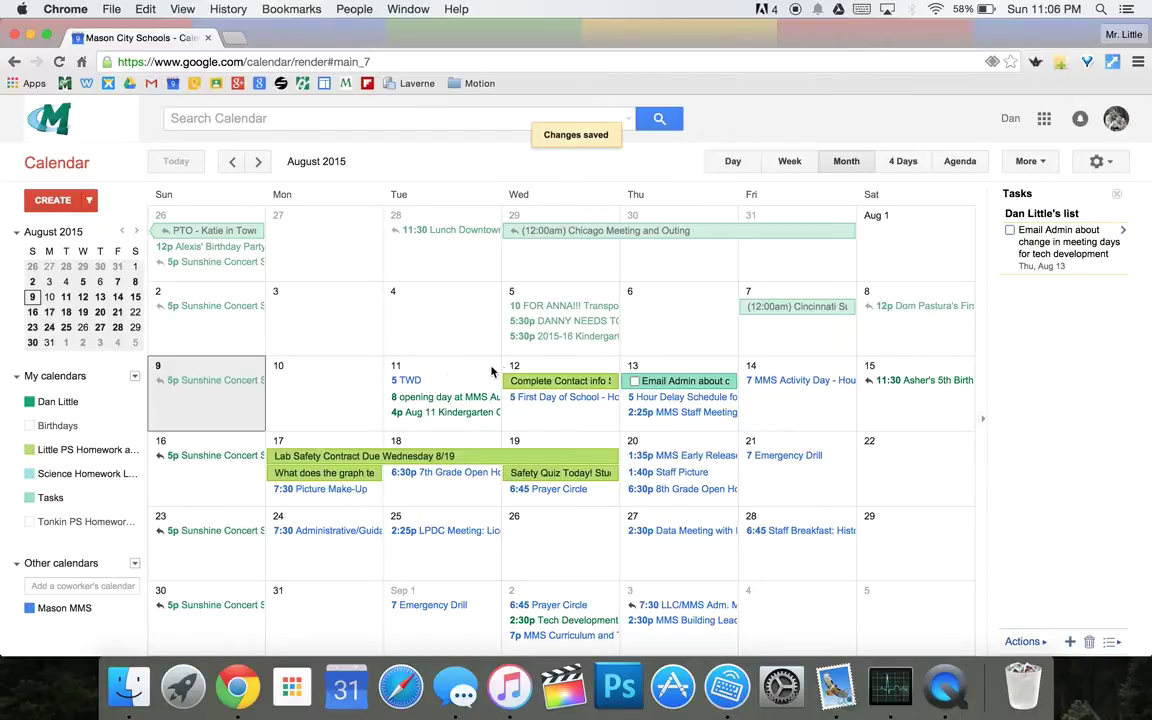
# Step: Create an event titled "Bring Forms" on Wednesday, August 12, in the new science homework calendar
pyautogui.click(539, 368)
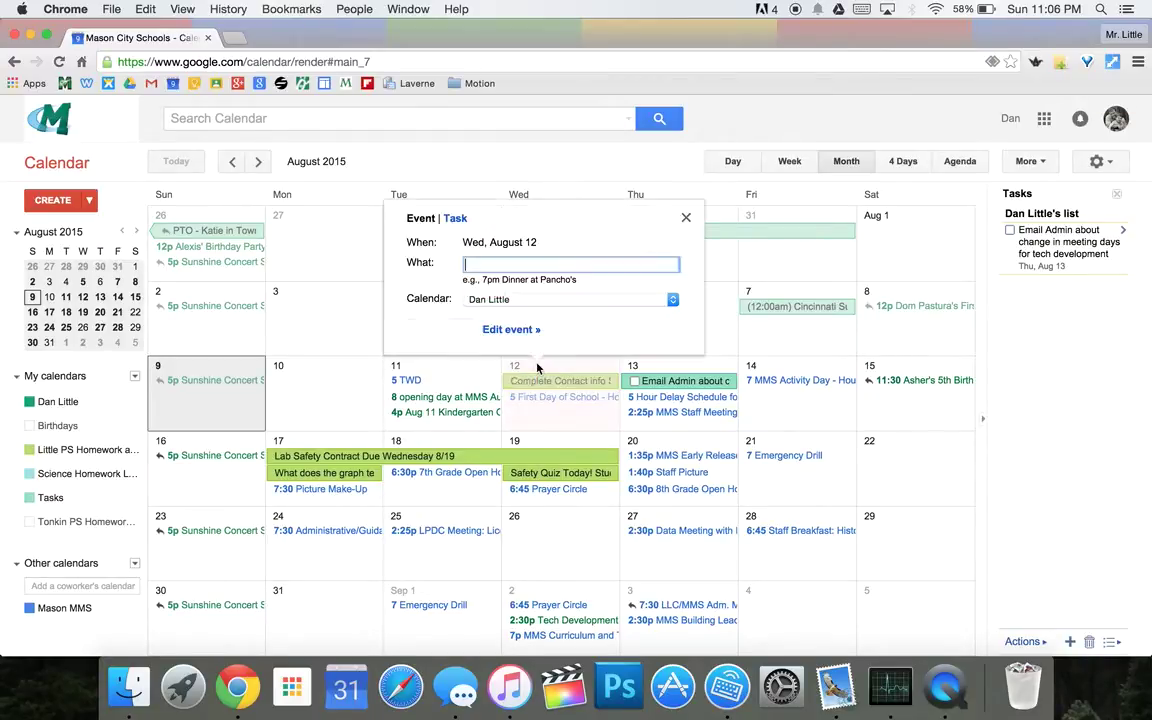
pyautogui.write('Bring')
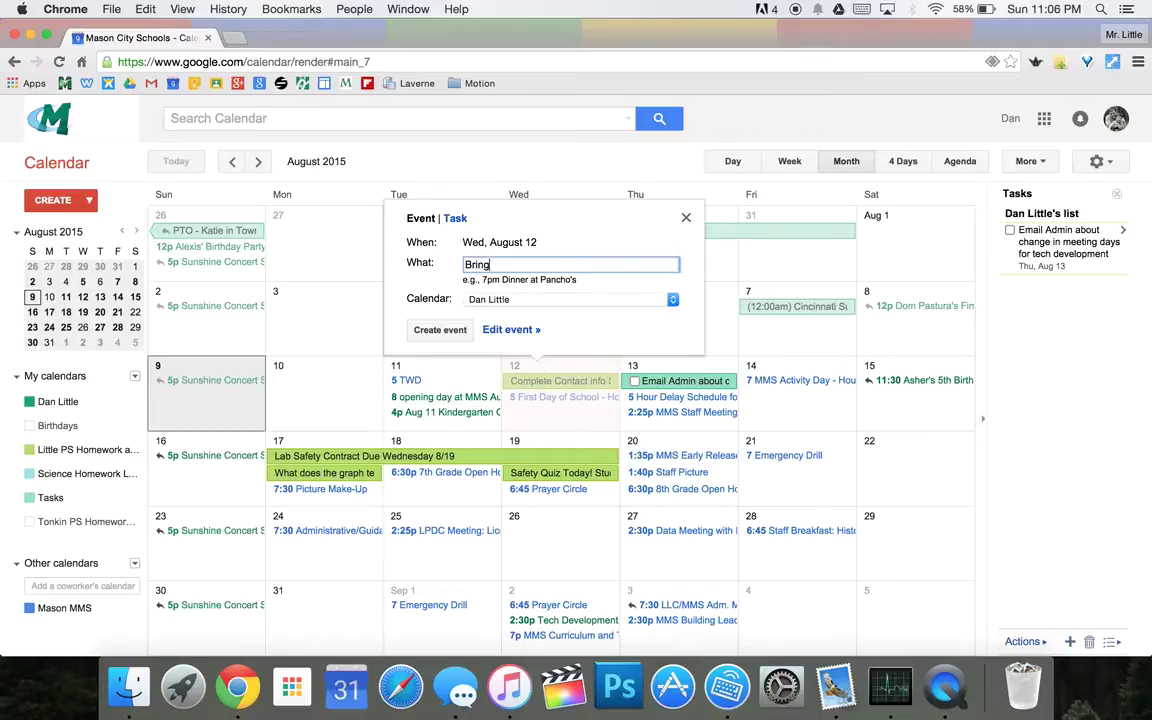
pyautogui.write(' Forms')
pyautogui.click(638, 304)
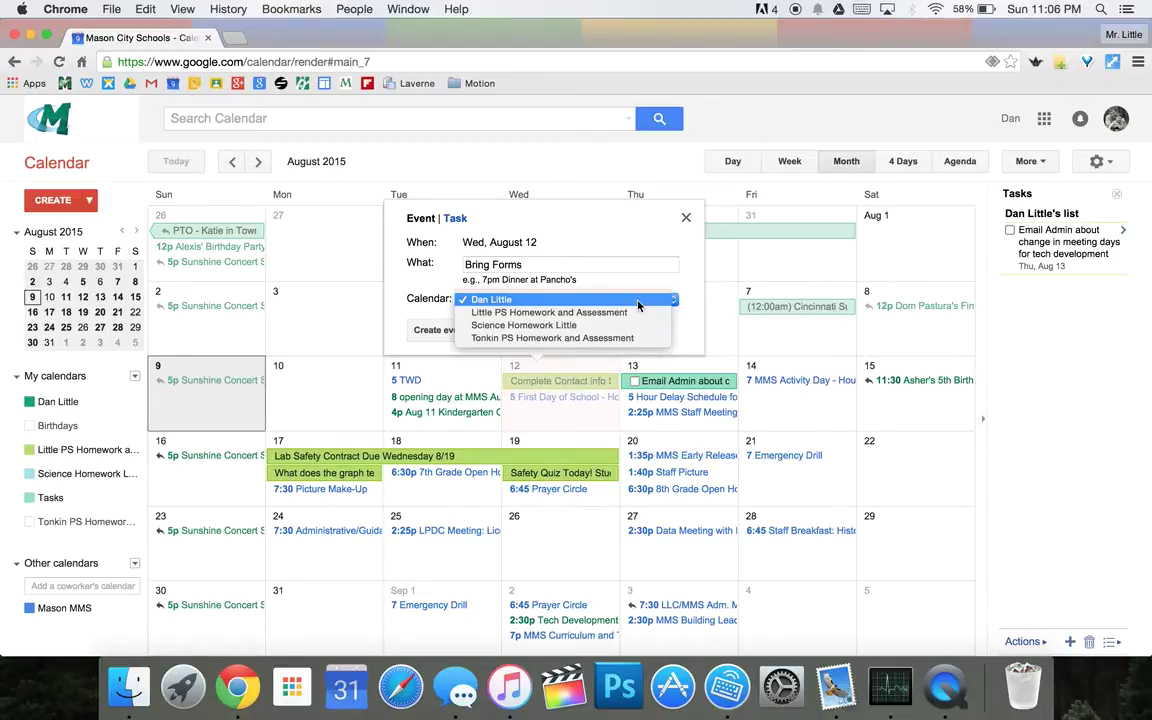
pyautogui.click(525, 328)
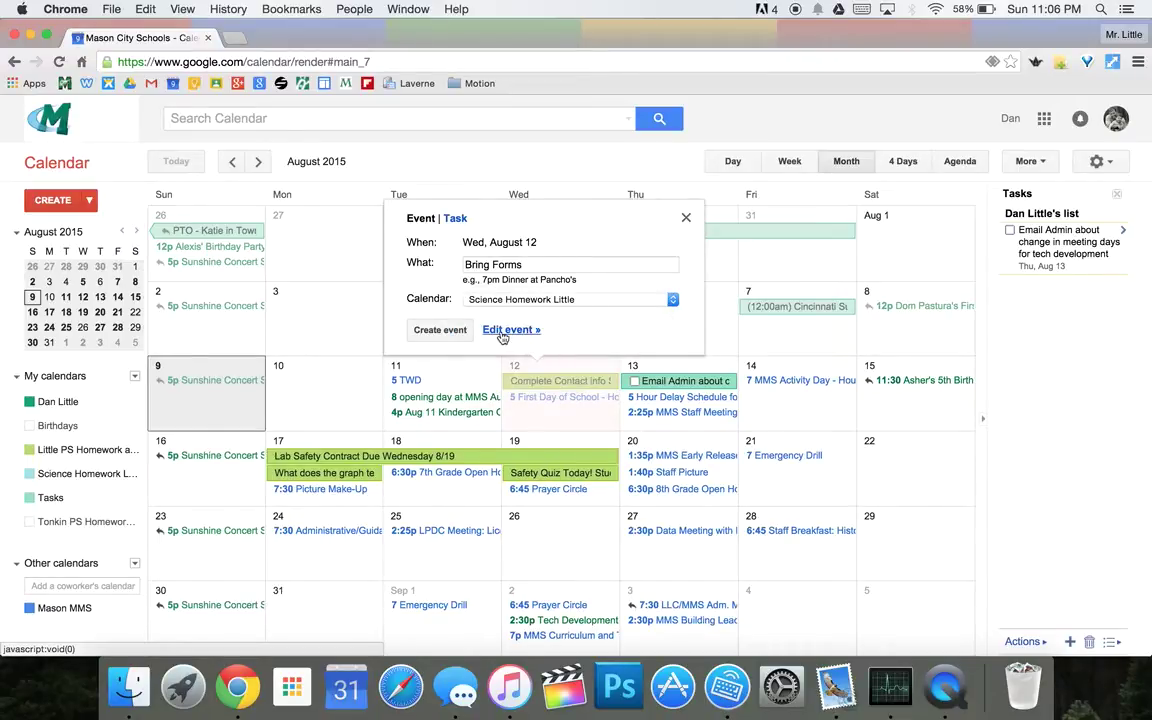
pyautogui.click(453, 329)
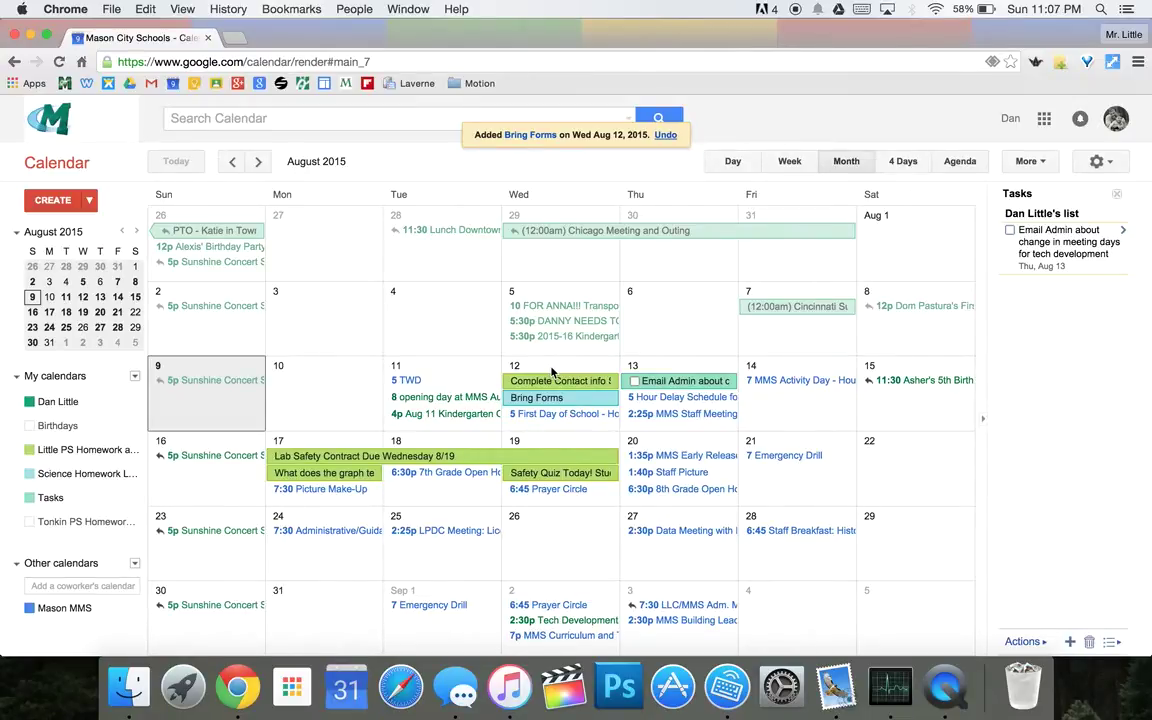
# Step: Copy the public iCal address from the science homework calendar's details
pyautogui.click(135, 475)
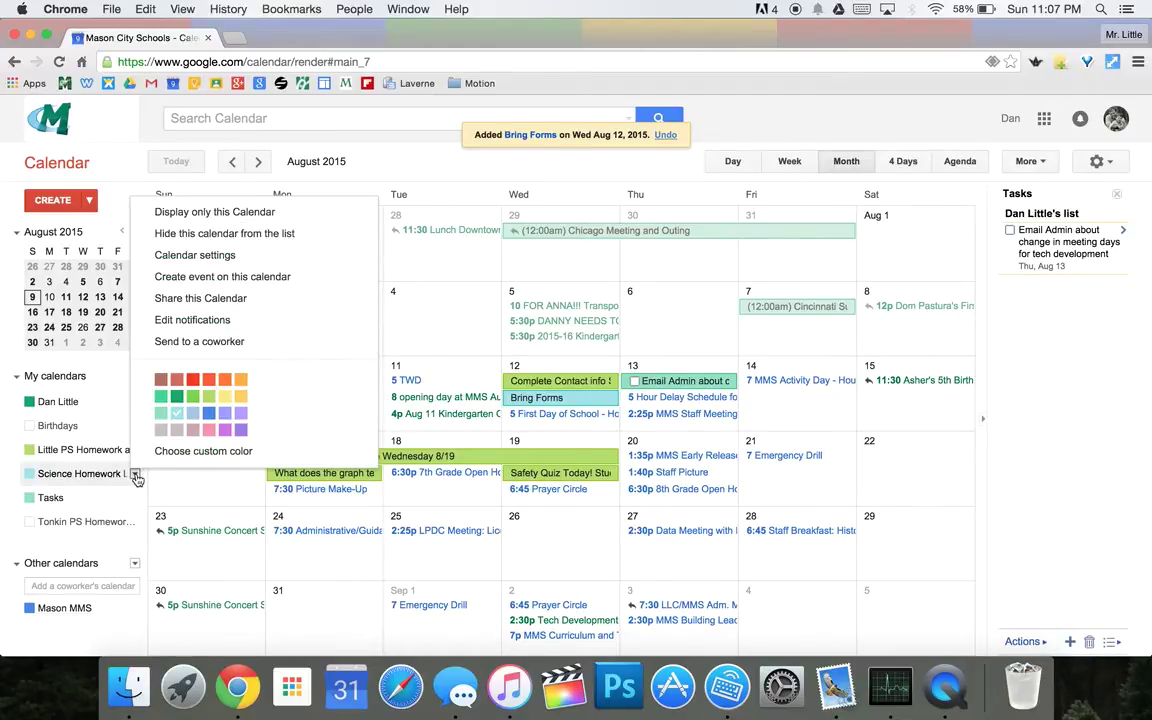
pyautogui.click(188, 305)
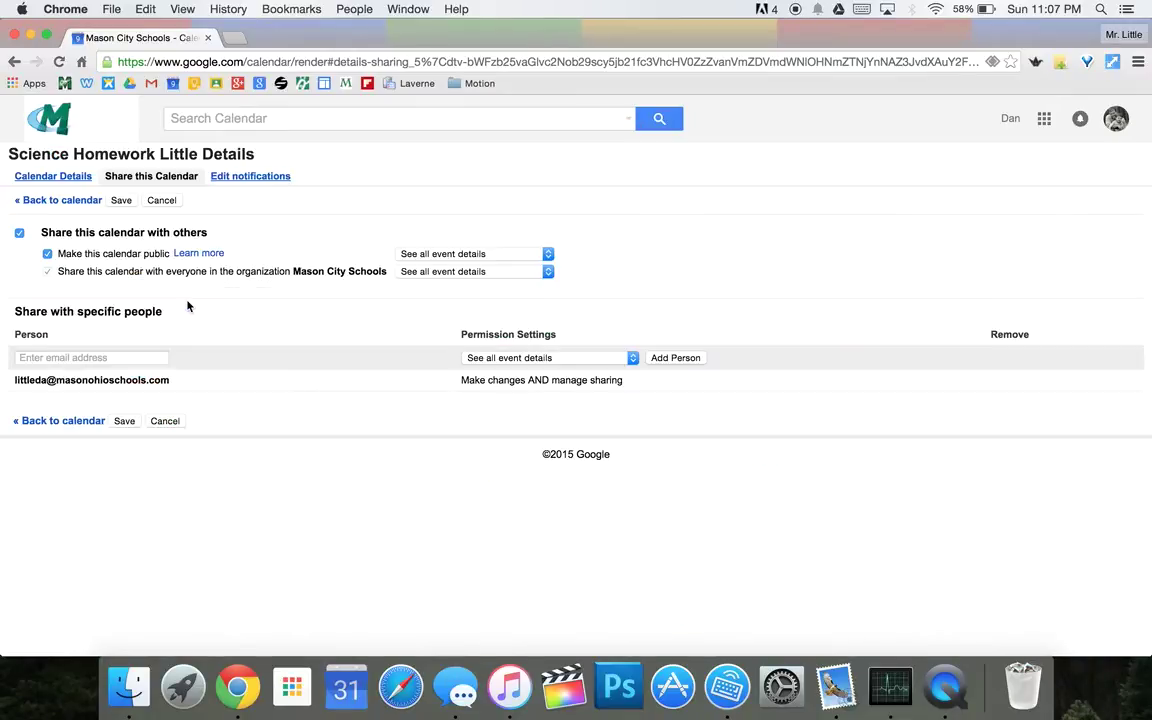
pyautogui.click(77, 178)
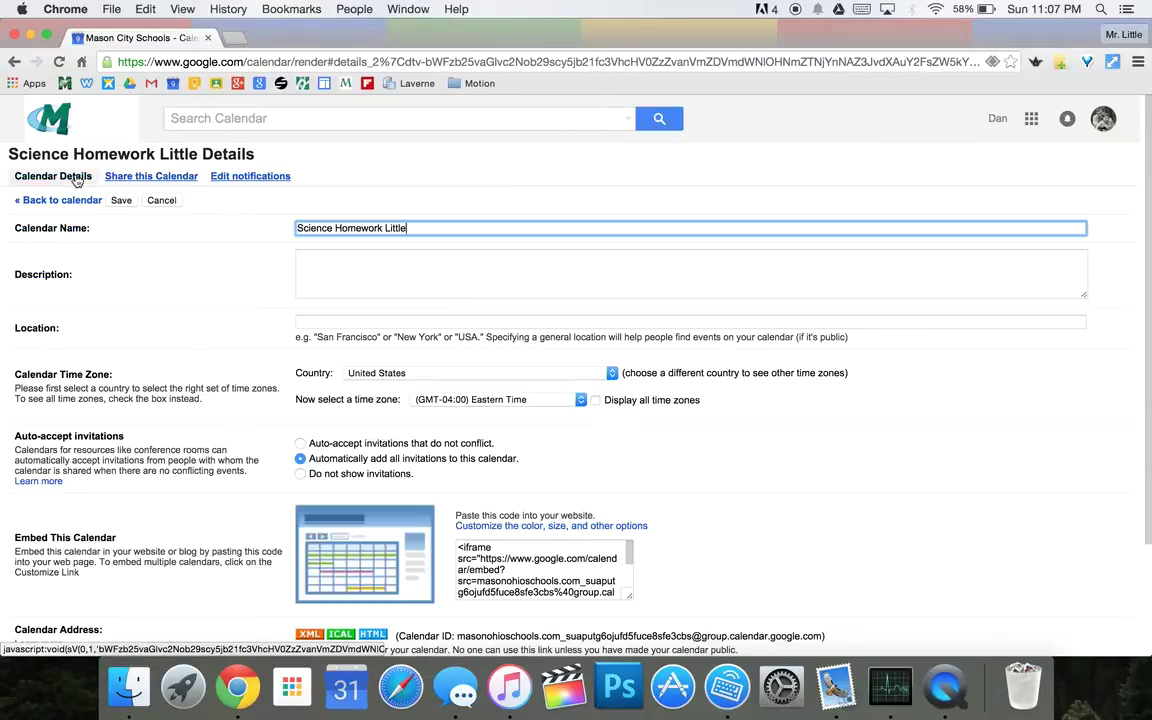
pyautogui.scroll(-3, 246, 369)
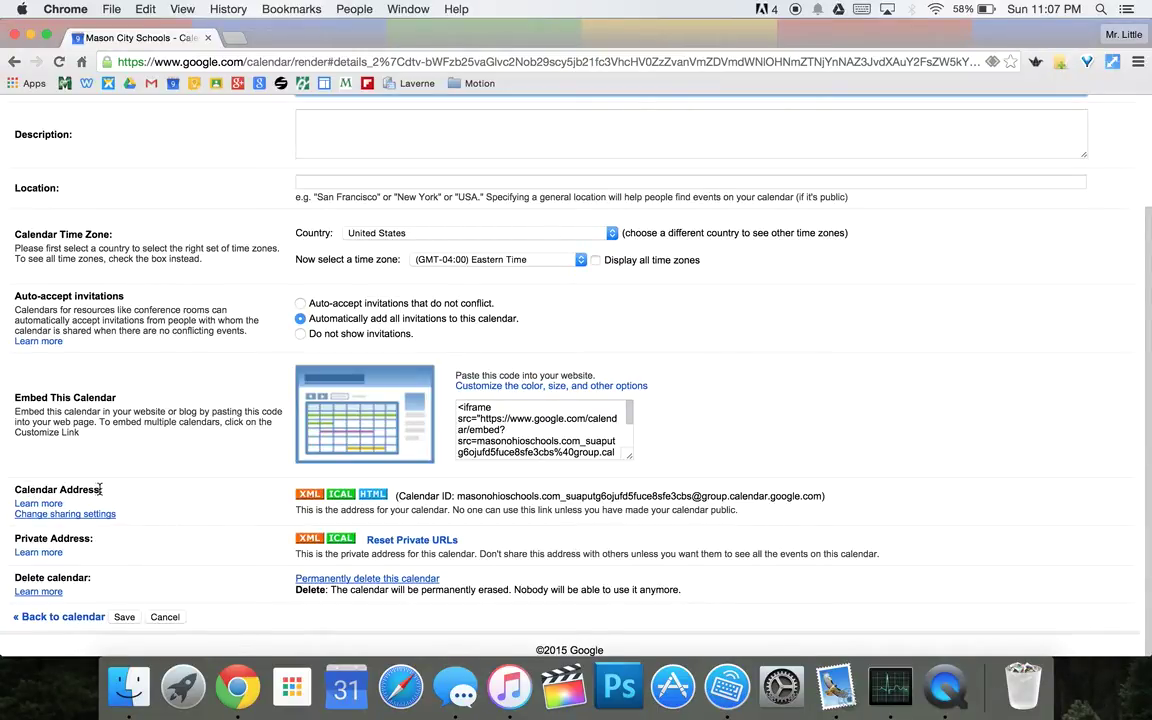
pyautogui.click(345, 498)
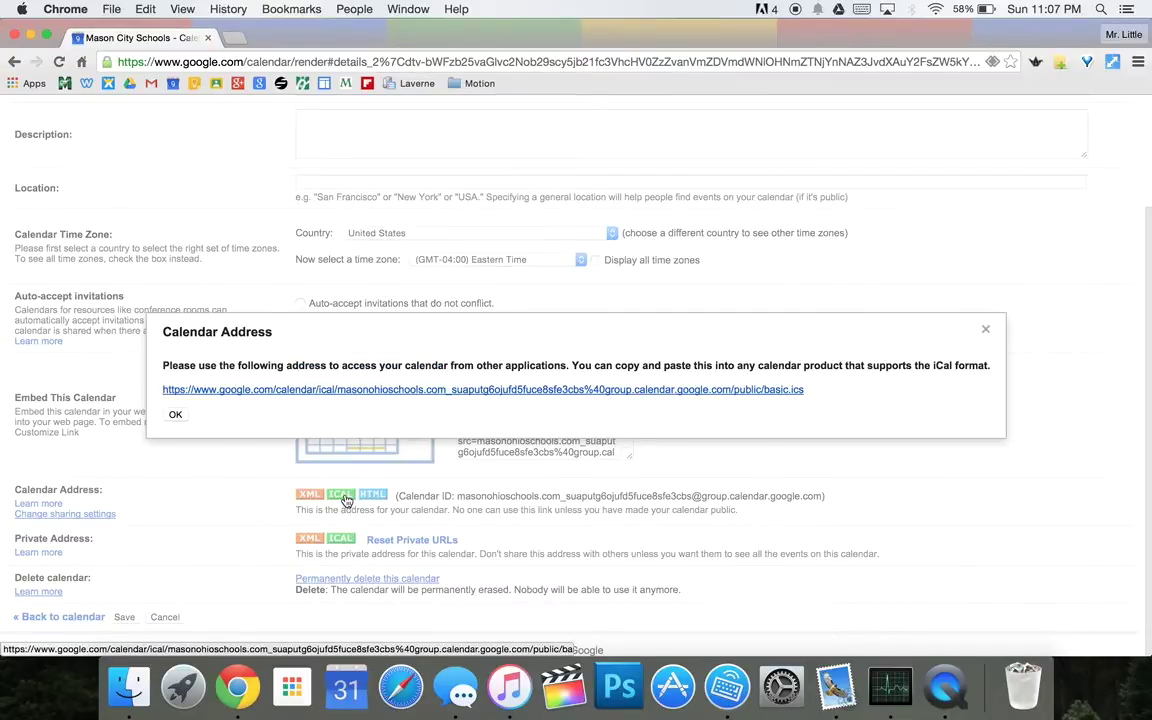
pyautogui.rightClick(349, 393)
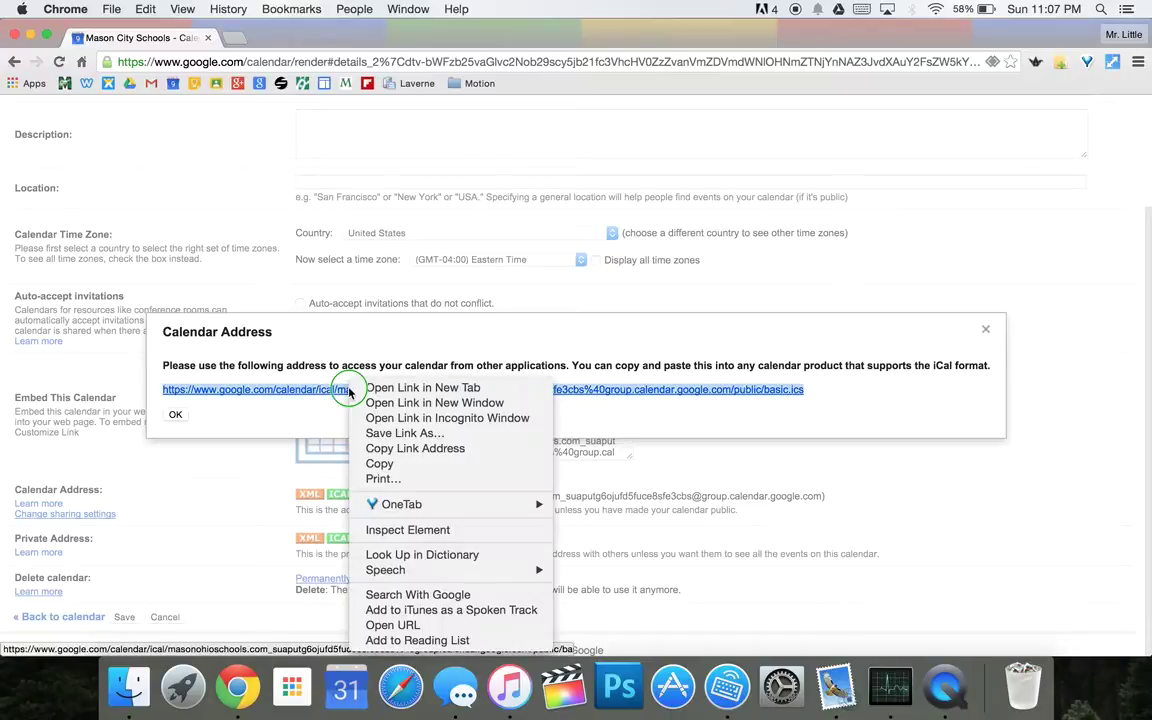
pyautogui.click(389, 450)
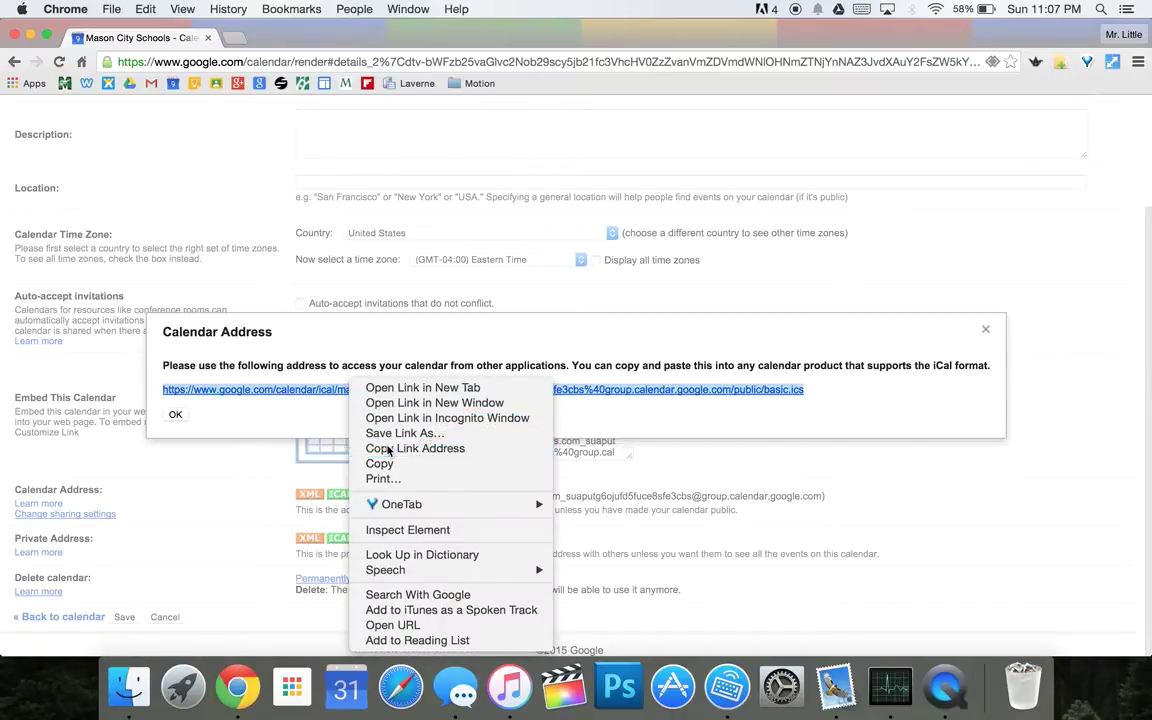
pyautogui.click(175, 414)
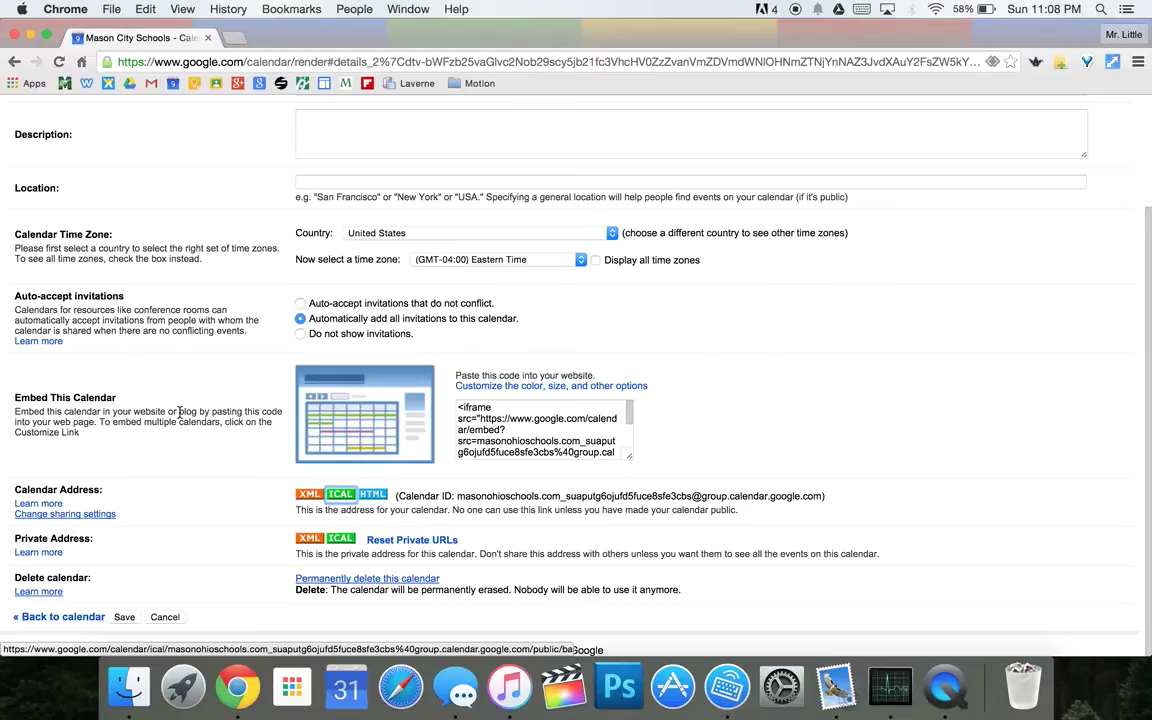
# Step: Switch to the other Chrome profile and open its Google Calendar
pyautogui.click(1125, 36)
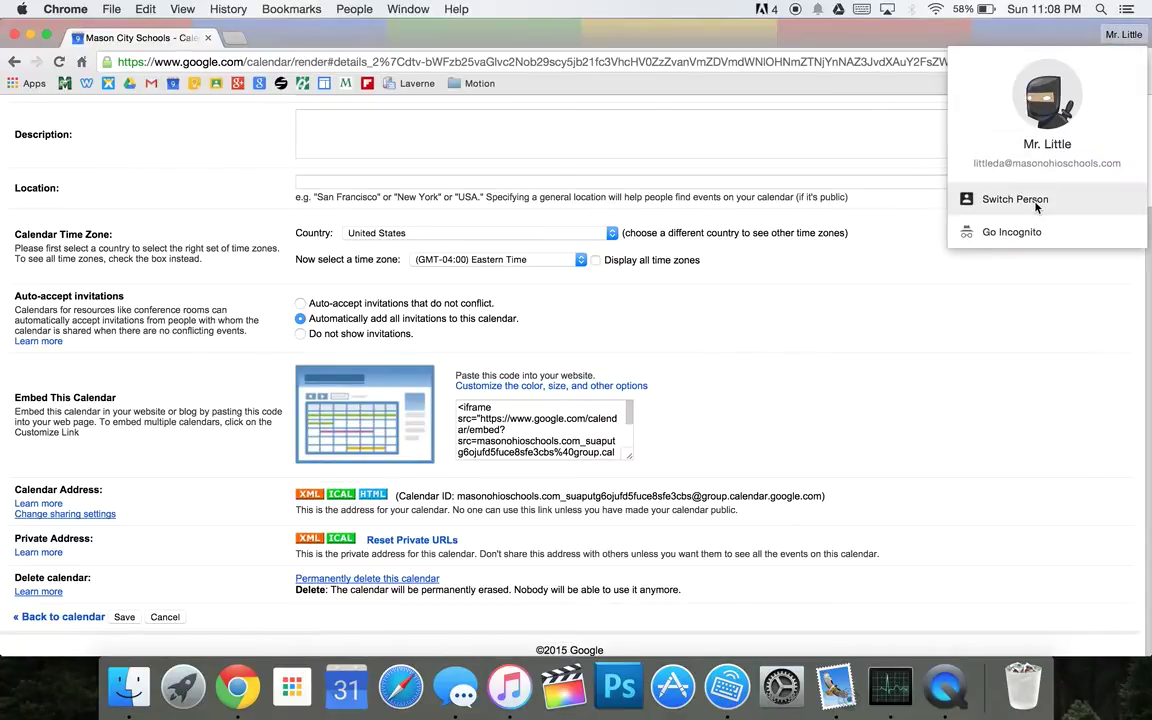
pyautogui.click(1036, 204)
pyautogui.click(507, 326)
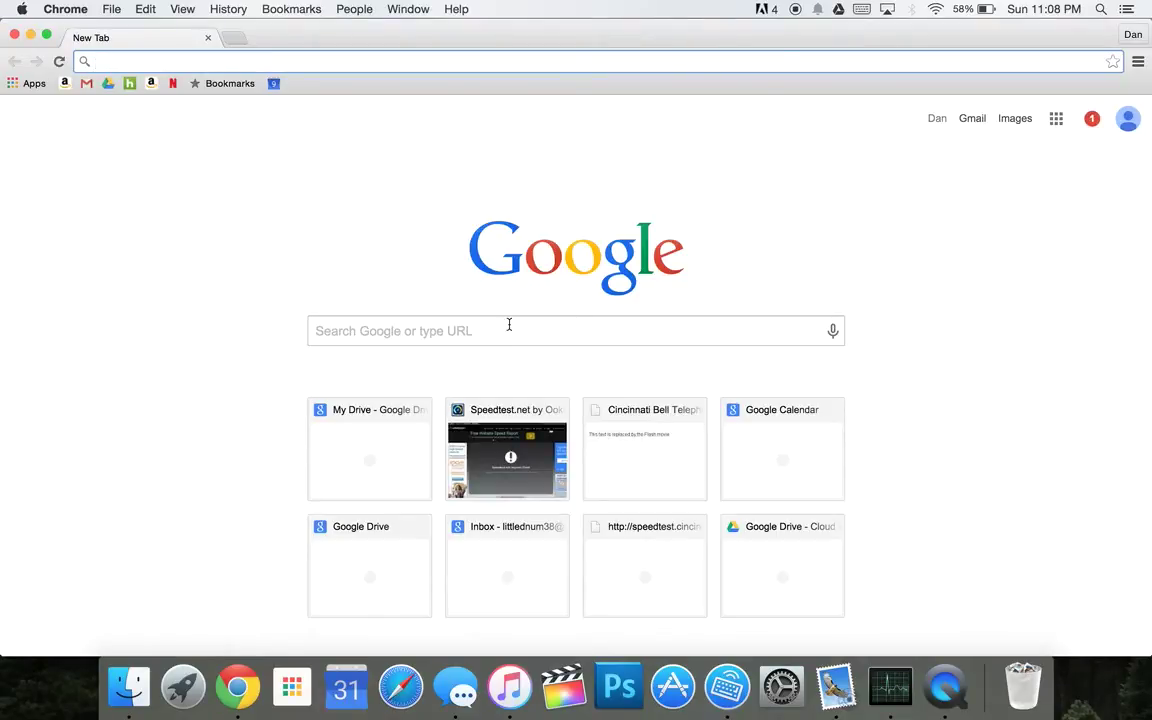
pyautogui.click(274, 84)
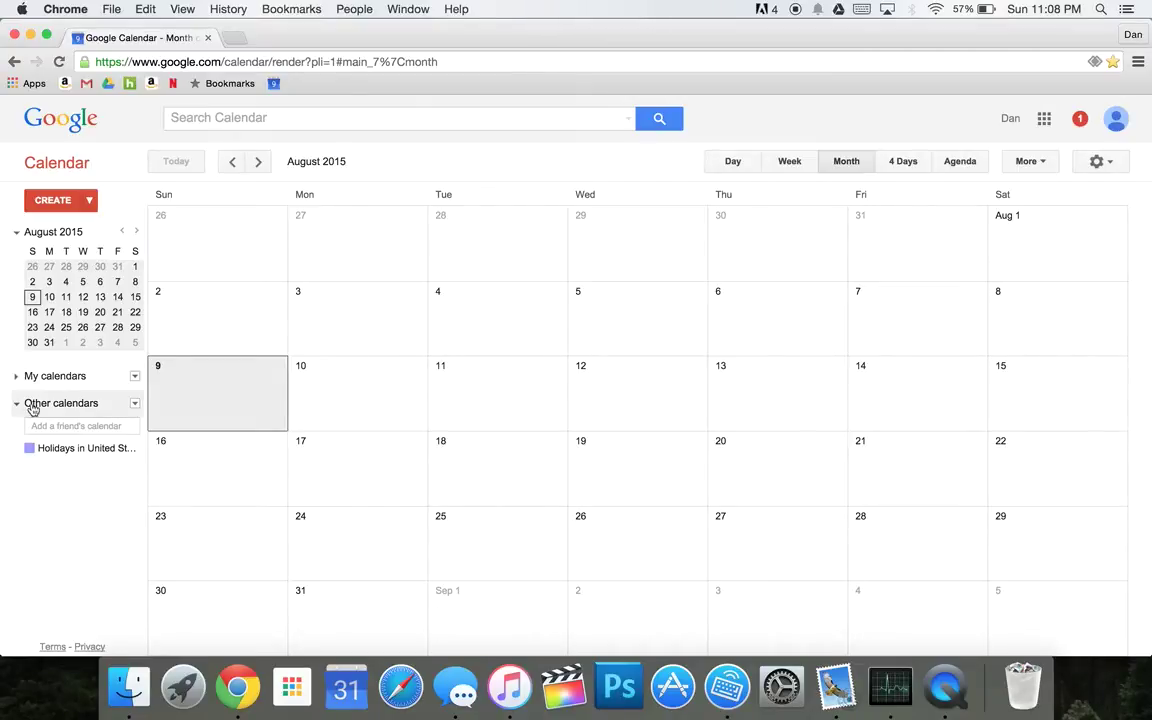
# Step: Subscribe to the science homework calendar by adding its copied iCal URL under Other calendars
pyautogui.click(135, 405)
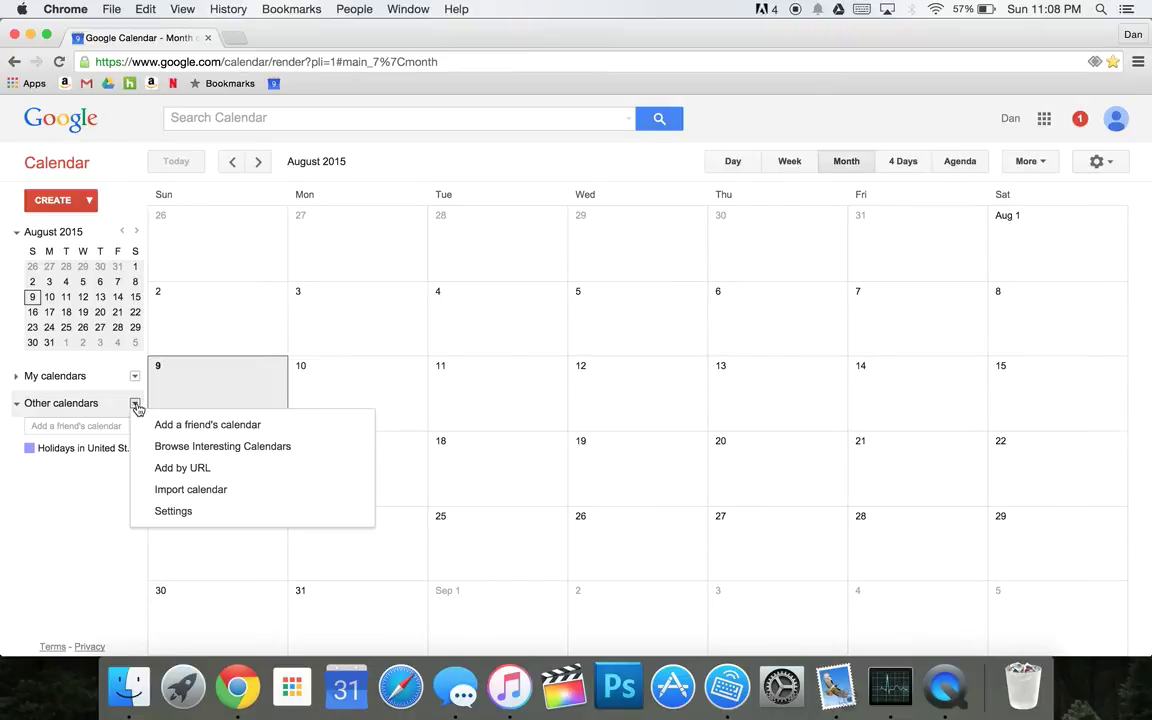
pyautogui.click(172, 468)
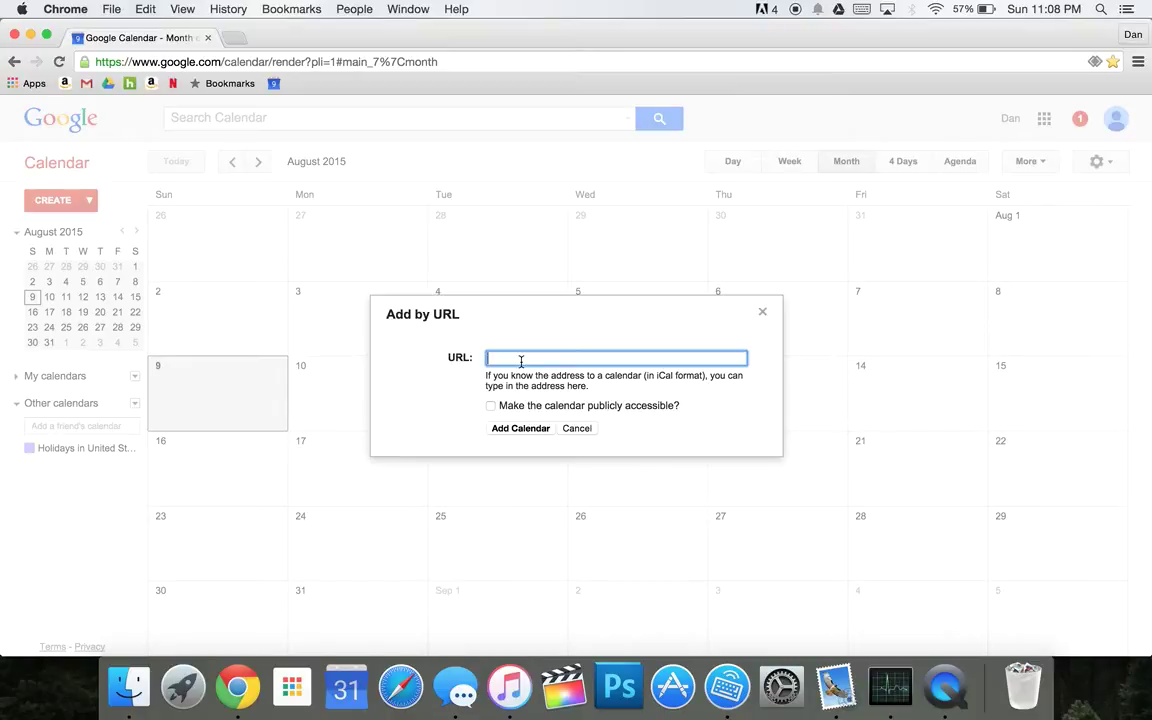
pyautogui.press('super+v')
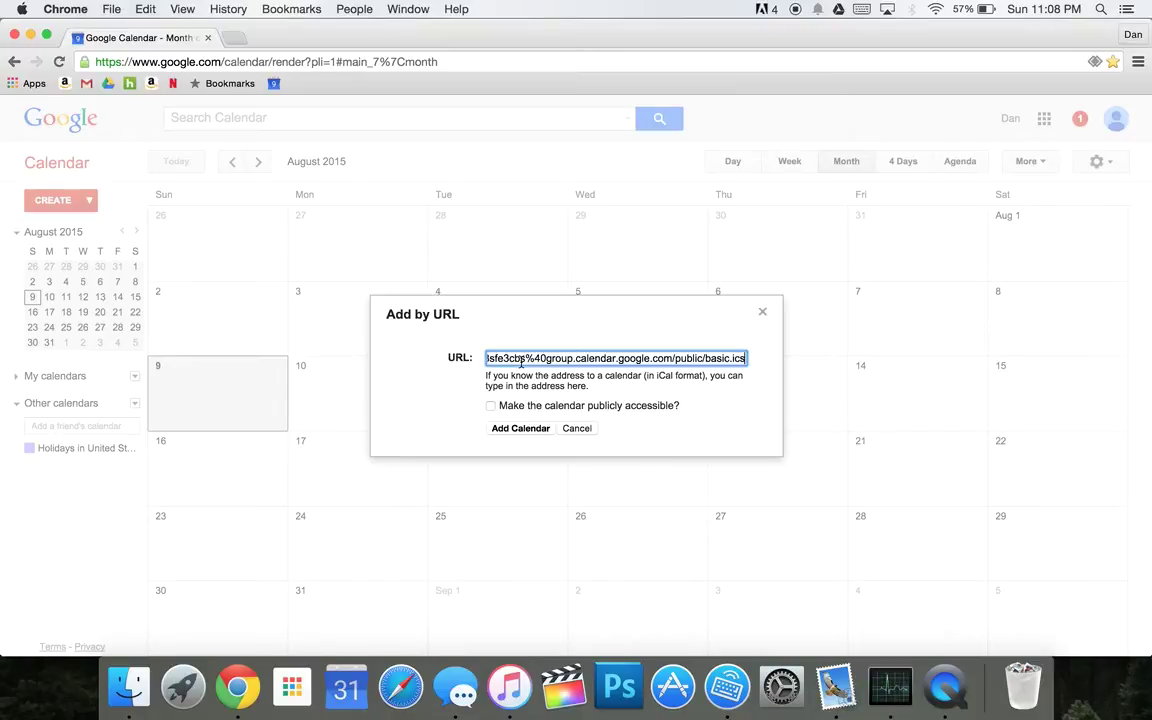
pyautogui.click(530, 431)
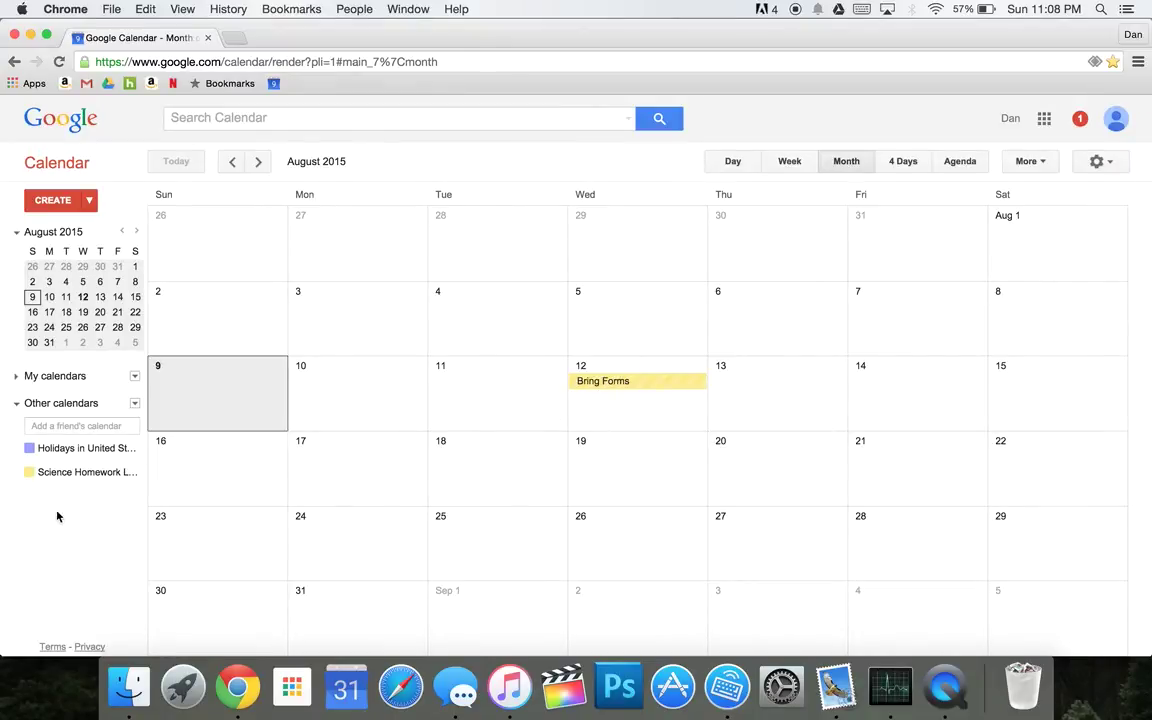
pyautogui.moveTo(95, 480)
pyautogui.moveTo(134, 456)
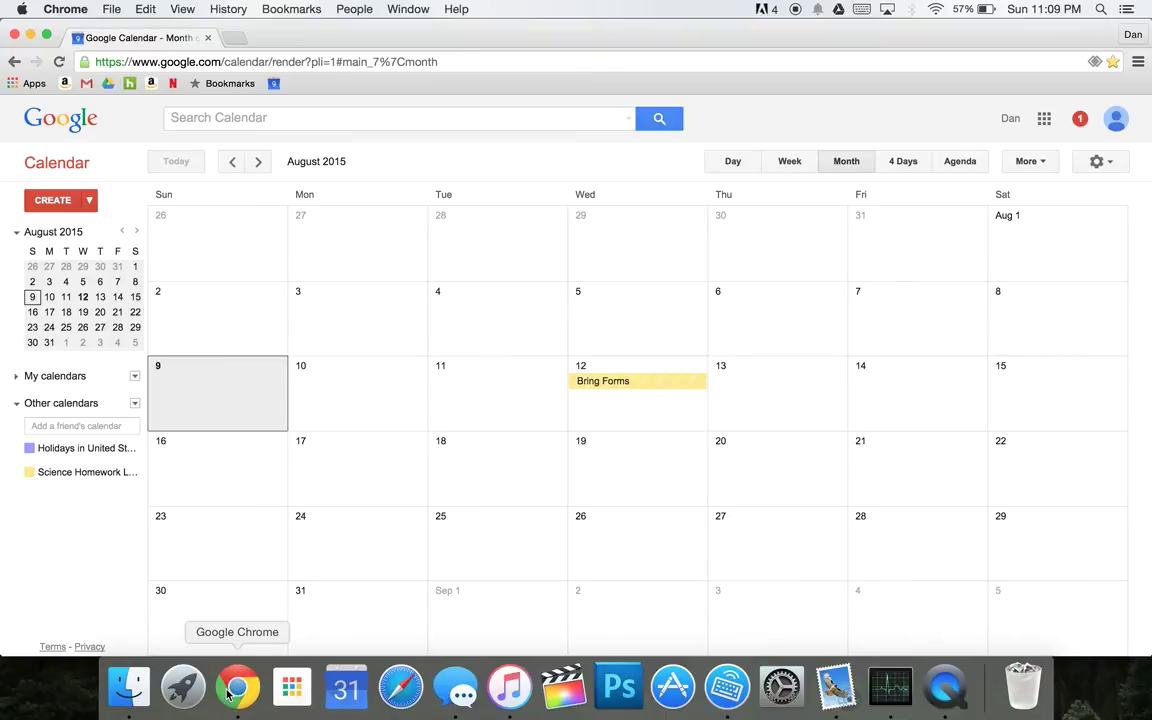
# Step: Close the second profile's window and examine the embedded calendar on the Mason Physical Science site's Homework and Assessment Calendar page for the first listed teacher
pyautogui.click(14, 35)
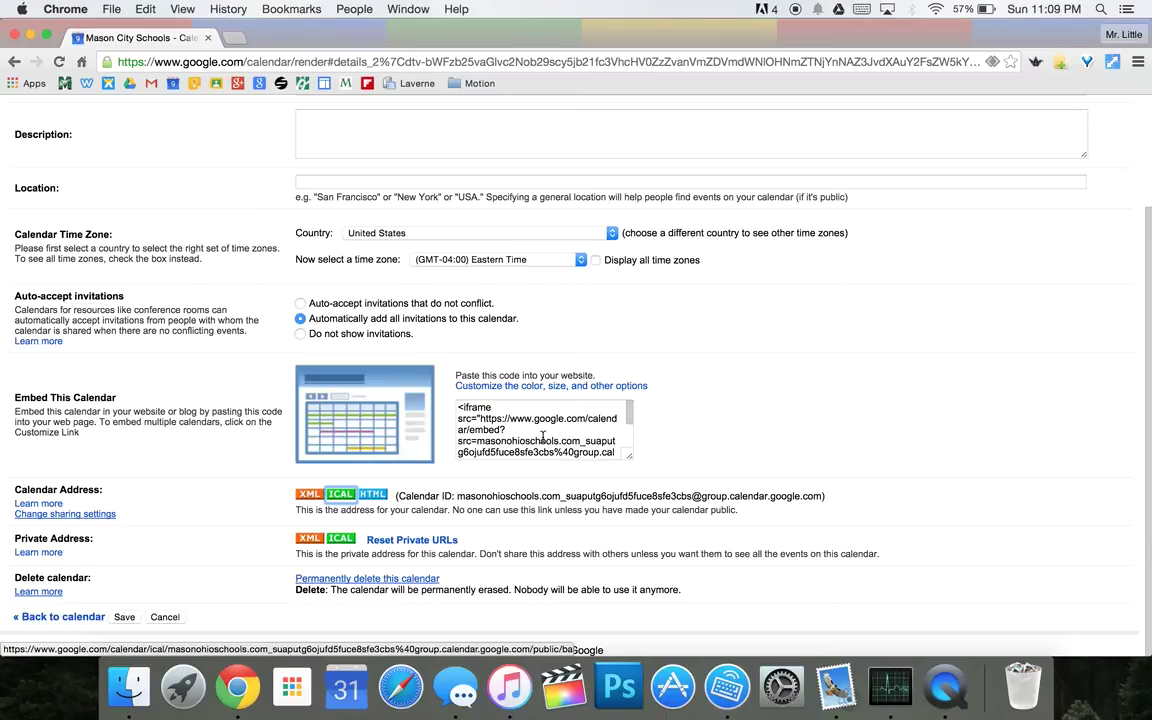
pyautogui.click(62, 83)
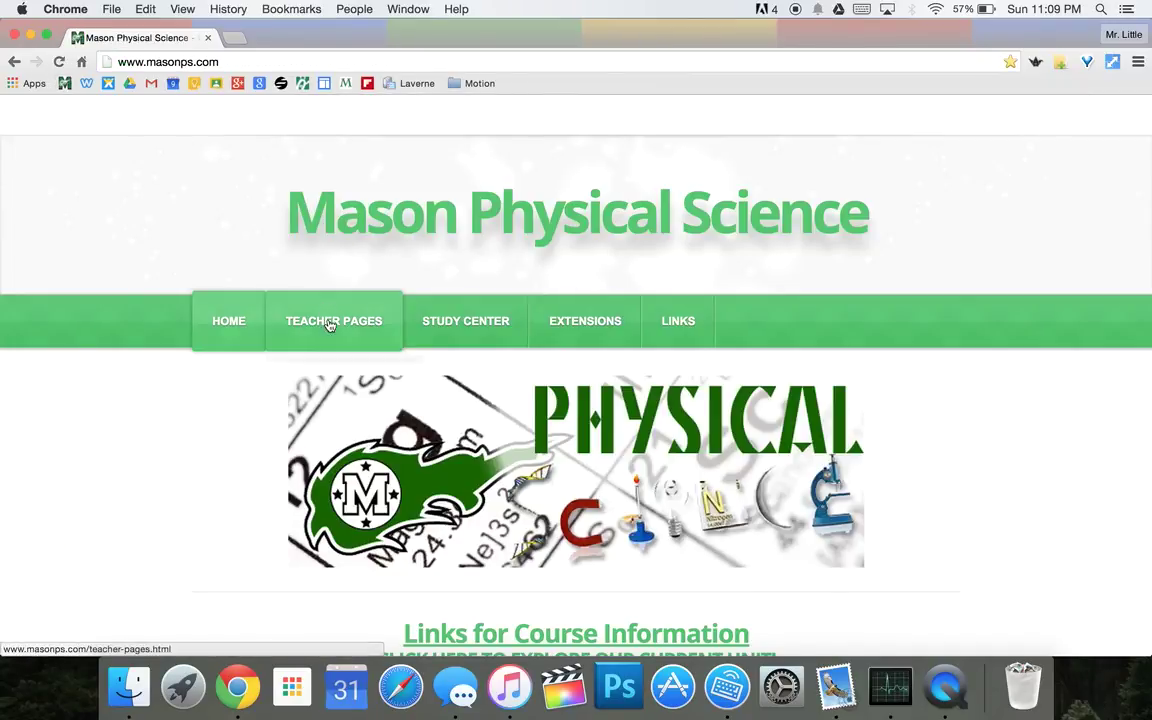
pyautogui.moveTo(329, 321)
pyautogui.moveTo(341, 380)
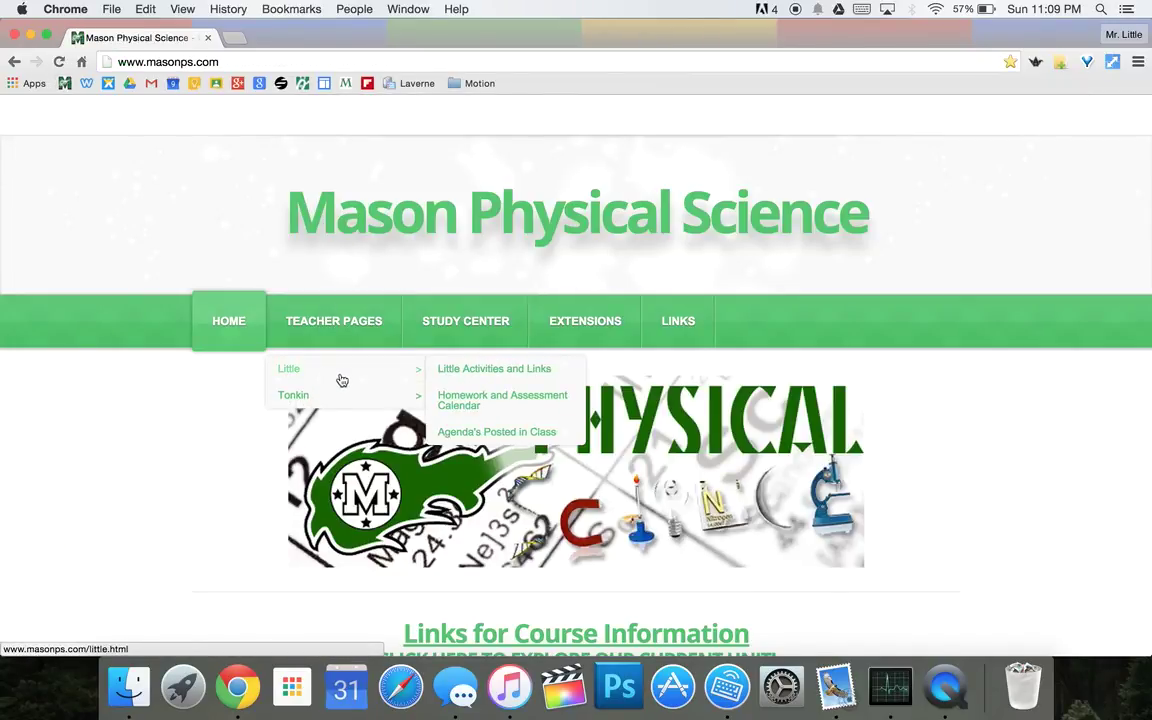
pyautogui.click(456, 398)
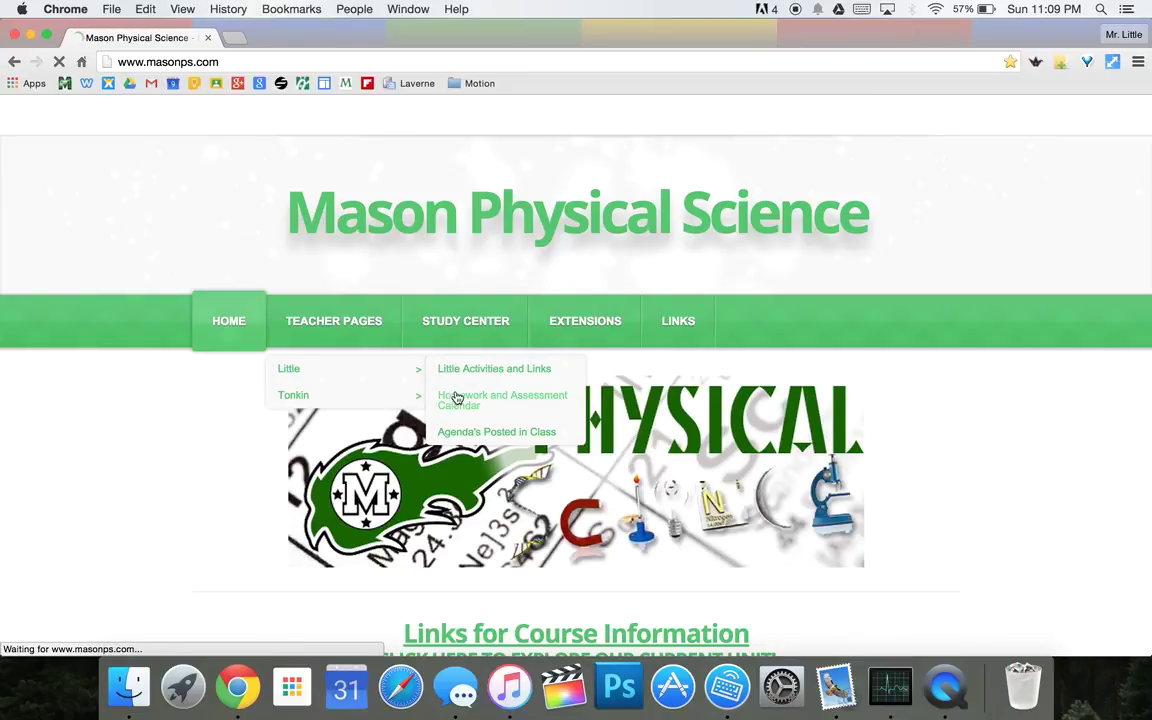
pyautogui.scroll(-5, 456, 398)
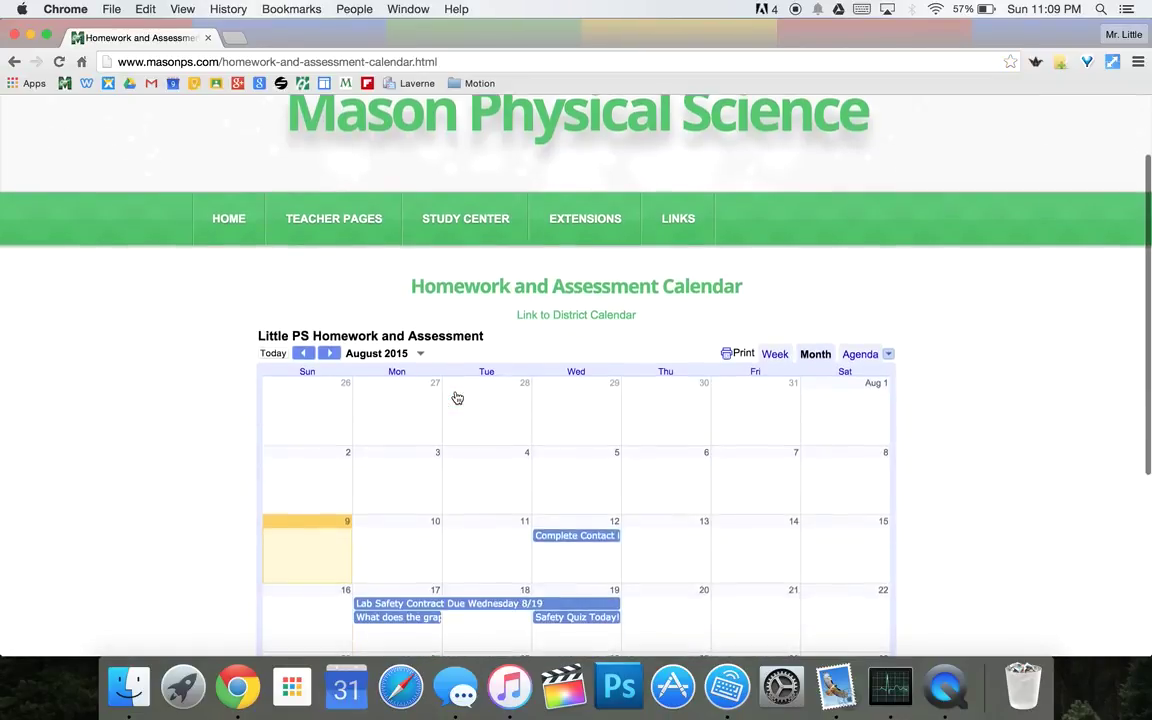
pyautogui.scroll(-2, 456, 398)
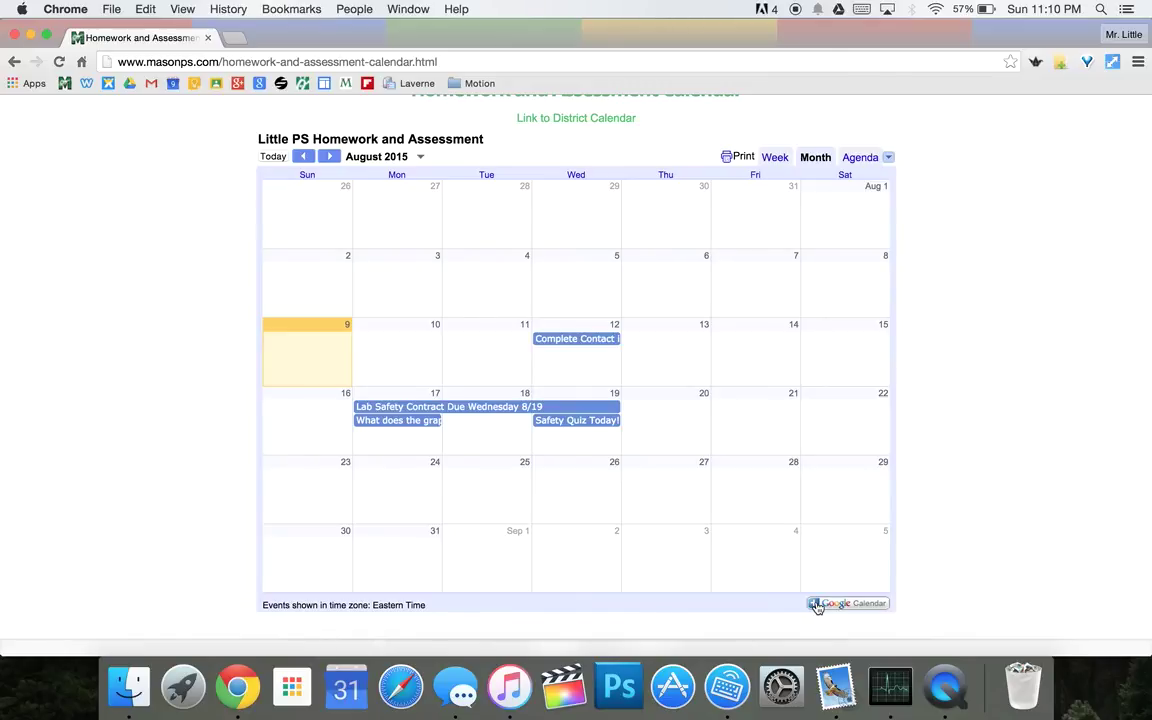
pyautogui.scroll(6, 816, 607)
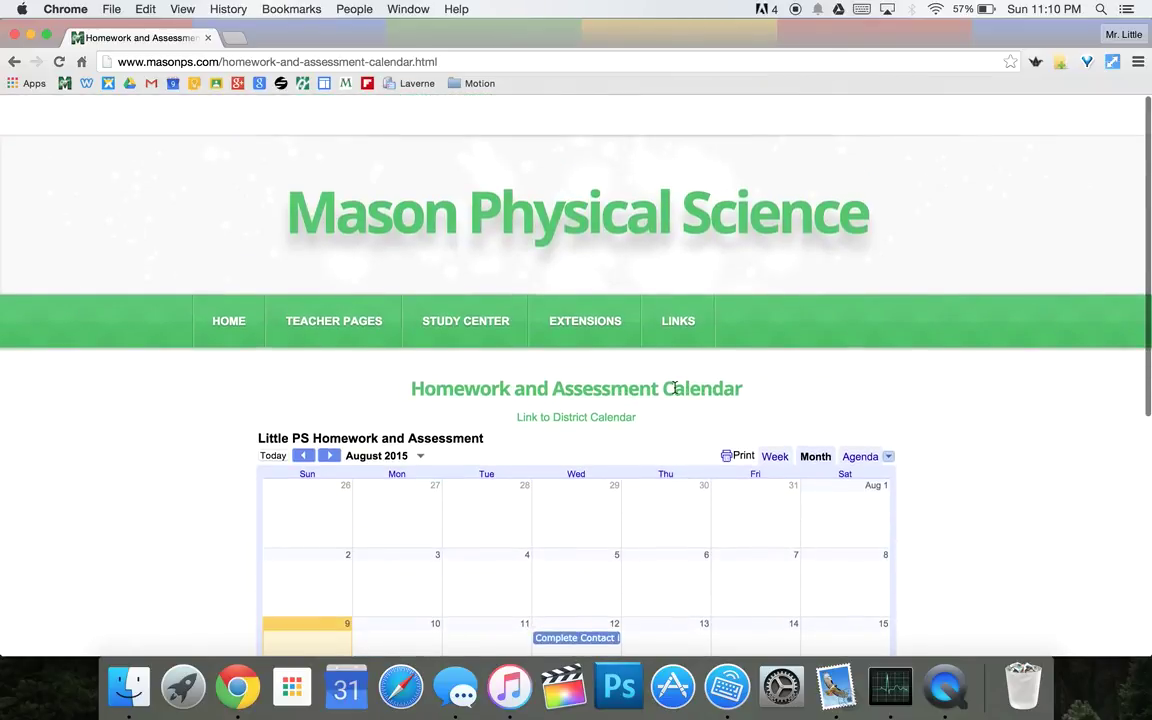
pyautogui.moveTo(632, 316)
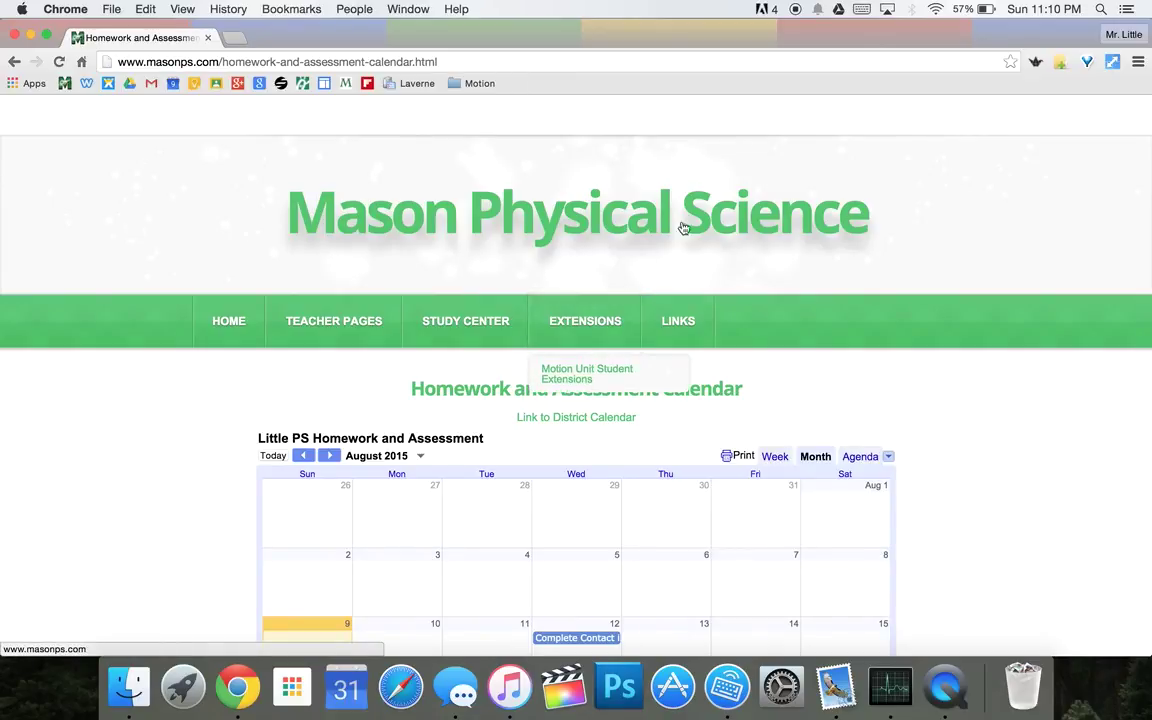